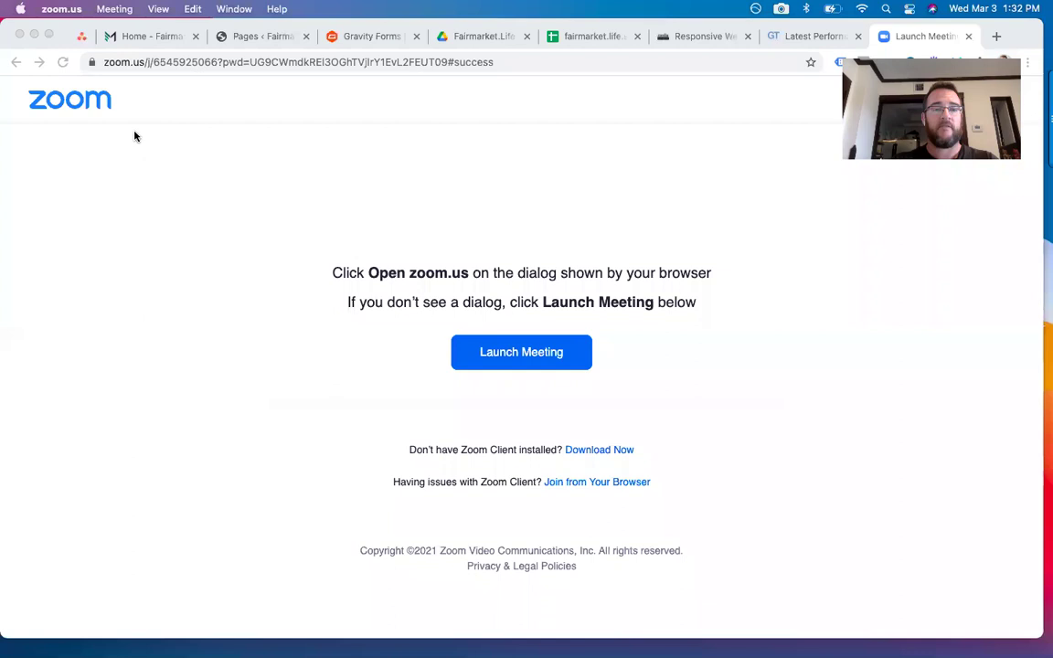
Switch from the Zoom launch page to the 'Home - Fairmarket' tab to show the site's home page.
{"action": "left_click", "coordinate": [154, 40]}
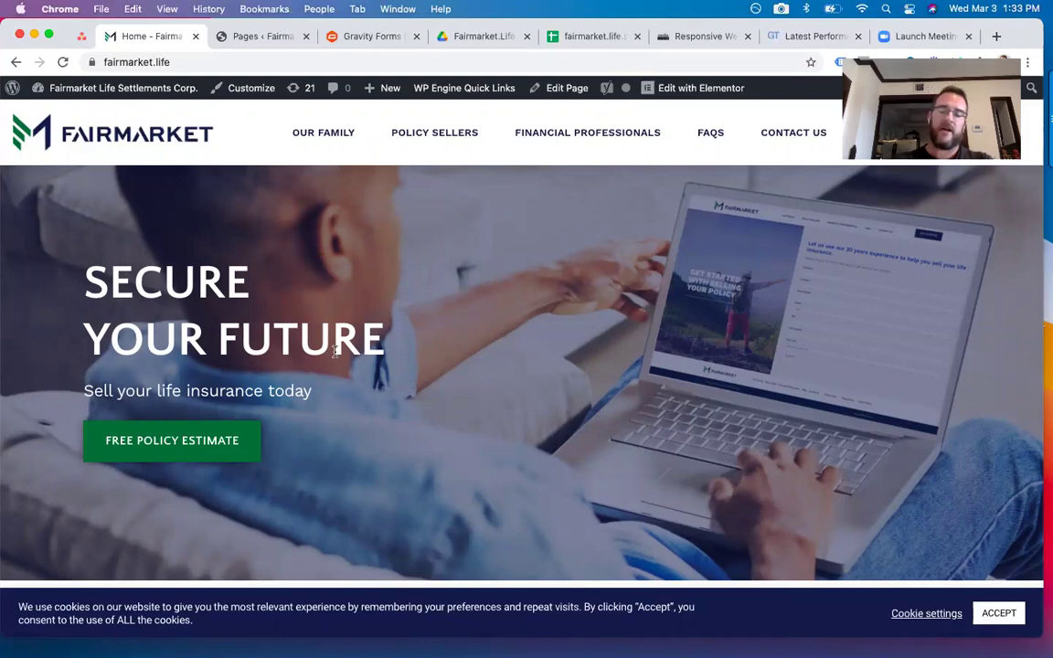
Open builtwith.com in a new tab and copy the fairmarket.life address from the site's tab.
{"action": "key", "text": "super+t"}
{"action": "type", "text": "built"}
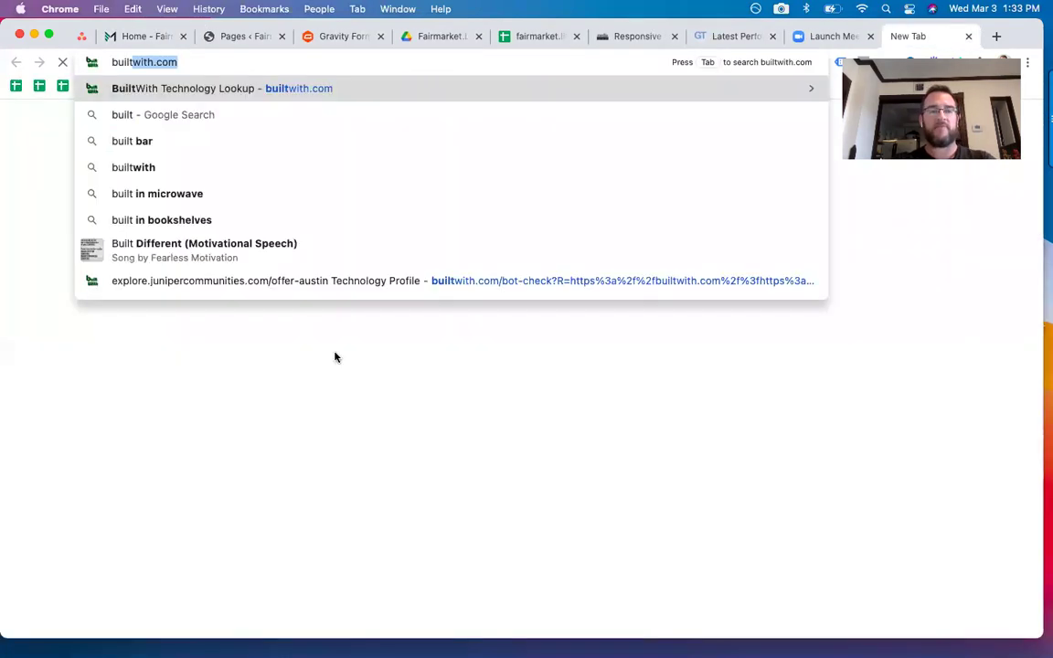
{"action": "key", "text": "Return"}
{"action": "left_click", "coordinate": [145, 37]}
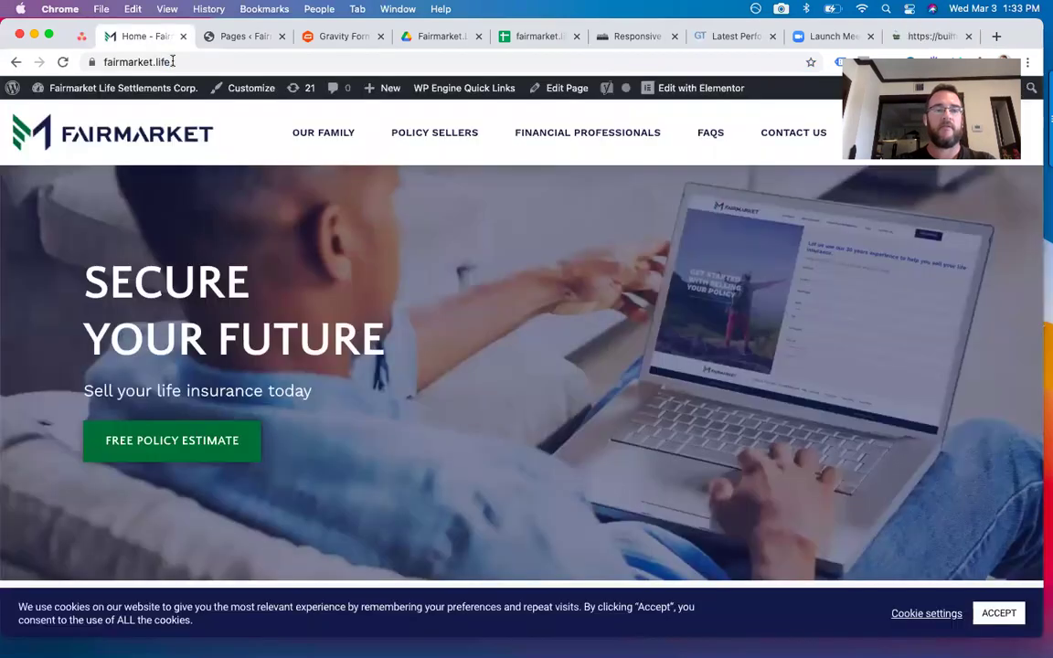
{"action": "key", "text": "super+l"}
{"action": "key", "text": "super+c"}
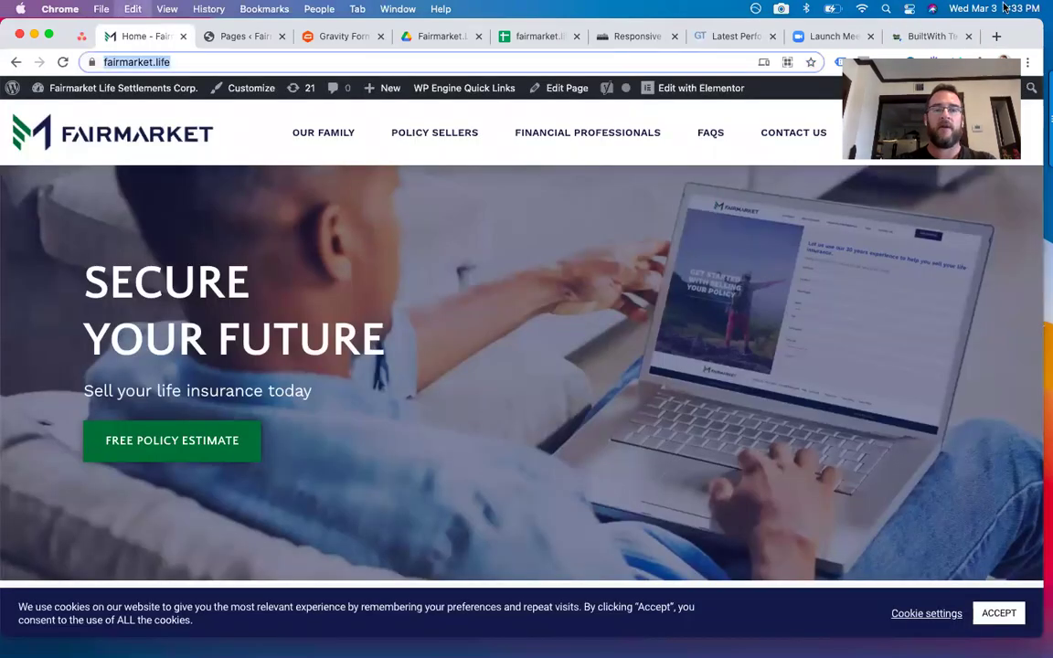
Paste fairmarket.life into BuiltWith's search field and run the Lookup.
{"action": "left_click", "coordinate": [929, 37]}
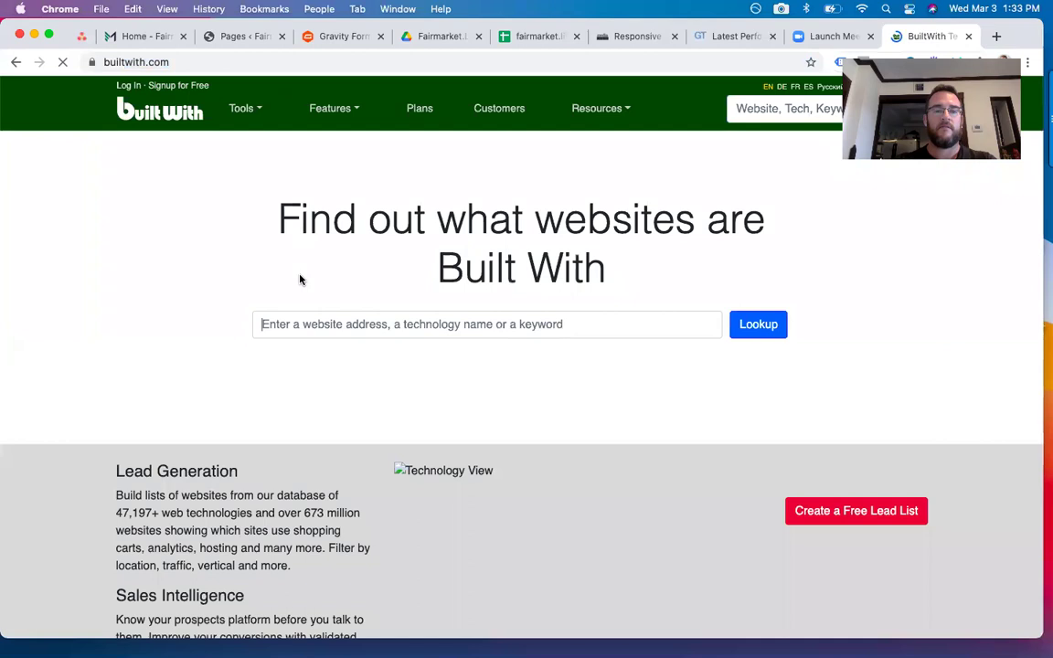
{"action": "left_click", "coordinate": [317, 326]}
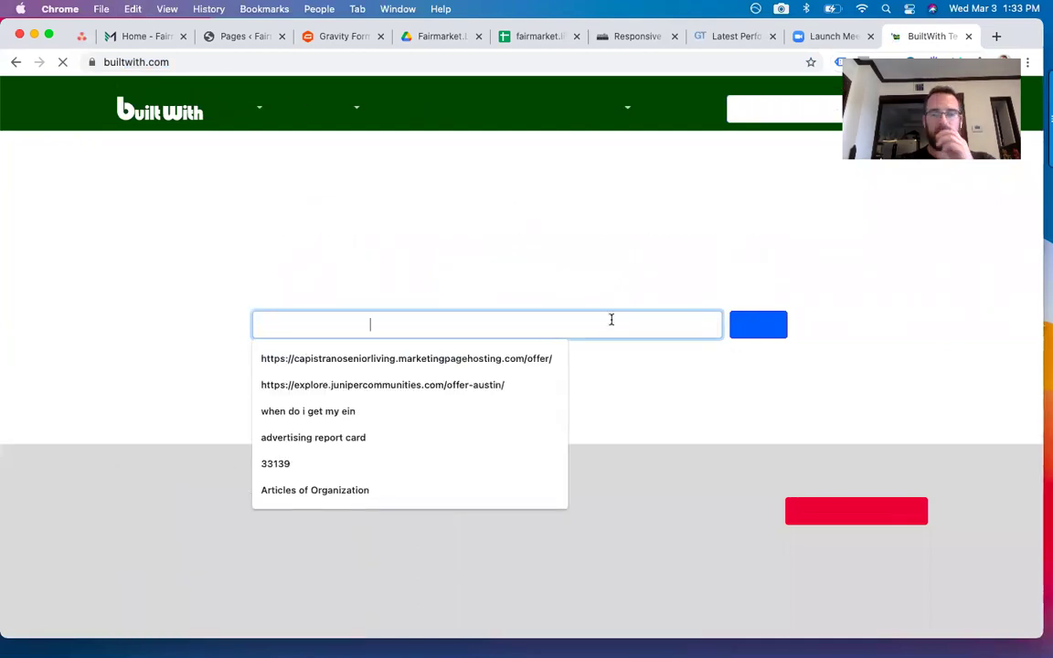
{"action": "key", "text": "super+v"}
{"action": "left_click", "coordinate": [769, 331]}
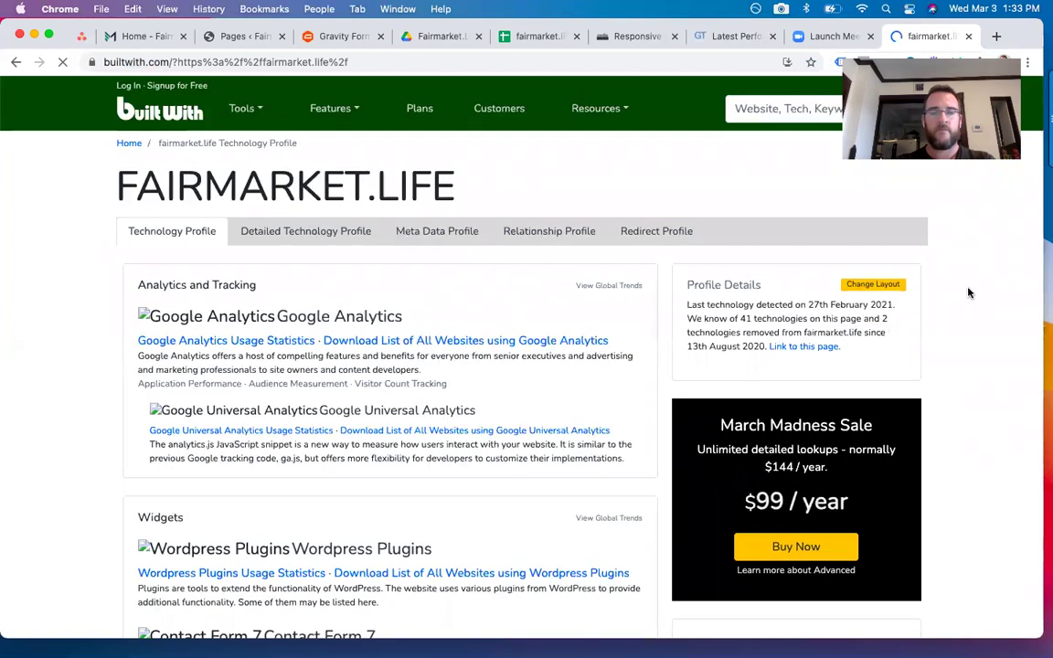
Scroll the fairmarket.life profile down to the Frameworks section showing the Twenty Twenty theme.
{"action": "scroll", "coordinate": [952, 268], "scroll_direction": "down", "scroll_amount": 3}
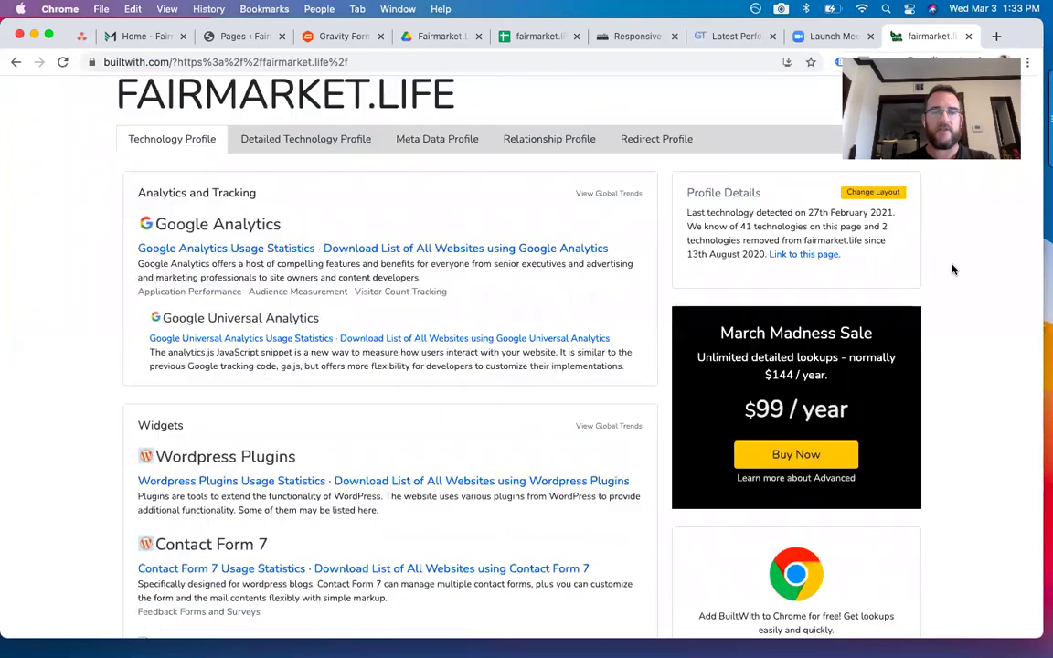
{"action": "scroll", "coordinate": [952, 269], "scroll_direction": "down", "scroll_amount": 7}
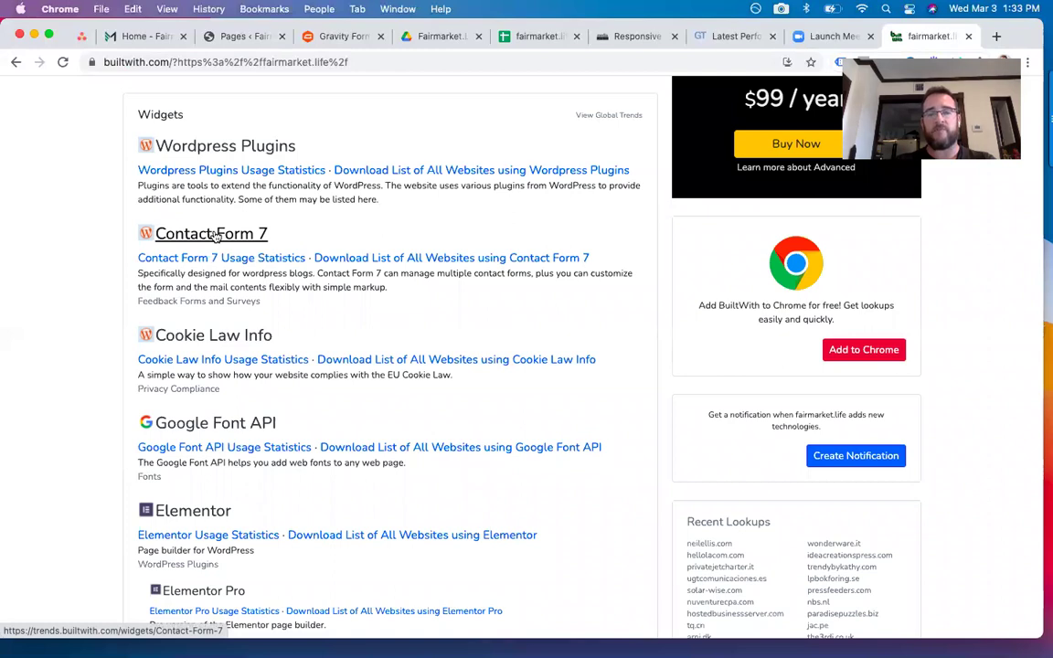
{"action": "scroll", "coordinate": [75, 238], "scroll_direction": "down", "scroll_amount": 4}
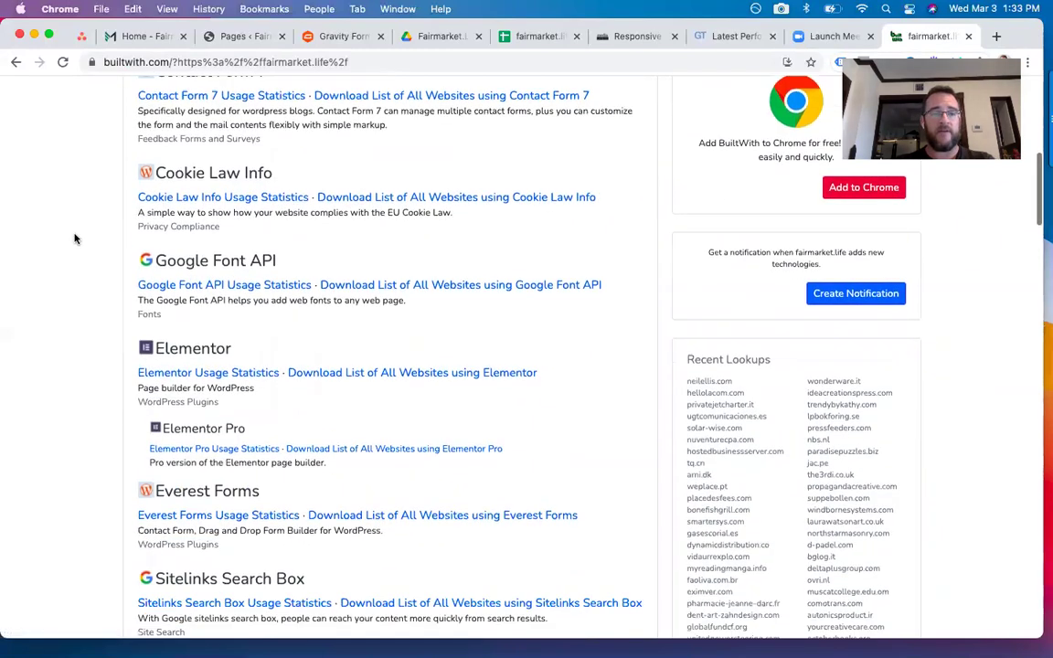
{"action": "scroll", "coordinate": [75, 237], "scroll_direction": "down", "scroll_amount": 1}
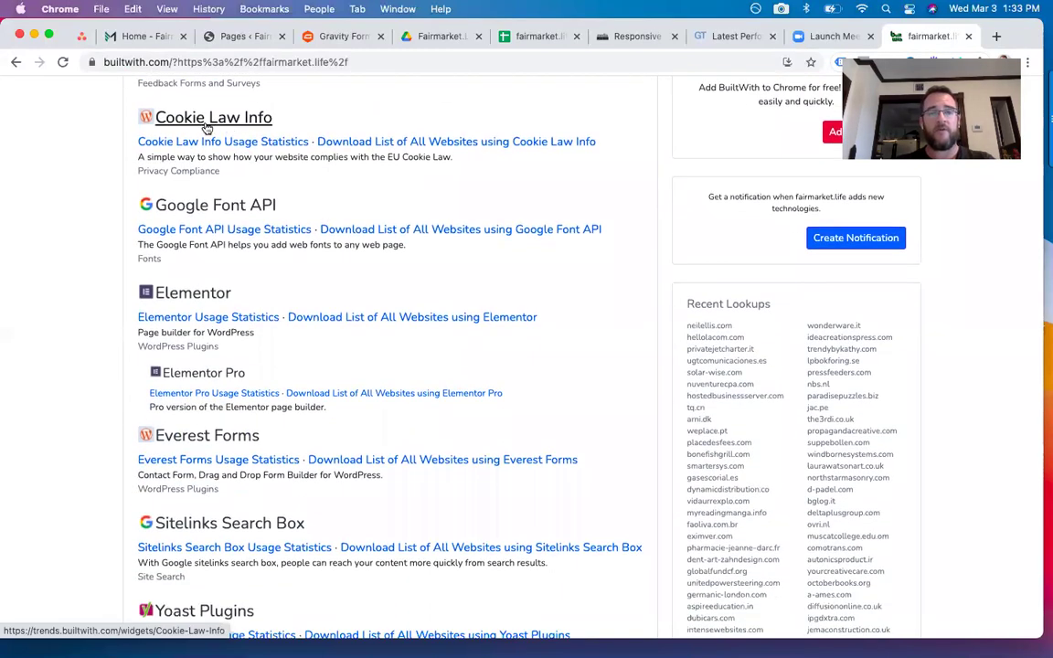
{"action": "scroll", "coordinate": [80, 186], "scroll_direction": "down", "scroll_amount": 1}
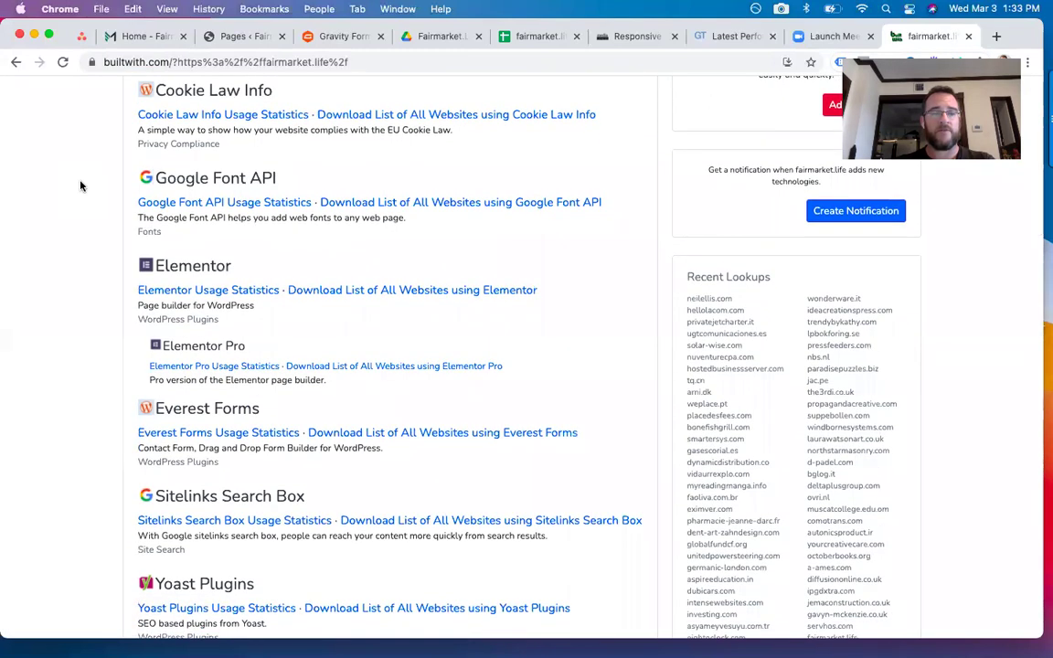
{"action": "scroll", "coordinate": [80, 185], "scroll_direction": "down", "scroll_amount": 1}
{"action": "scroll", "coordinate": [81, 185], "scroll_direction": "down", "scroll_amount": 3}
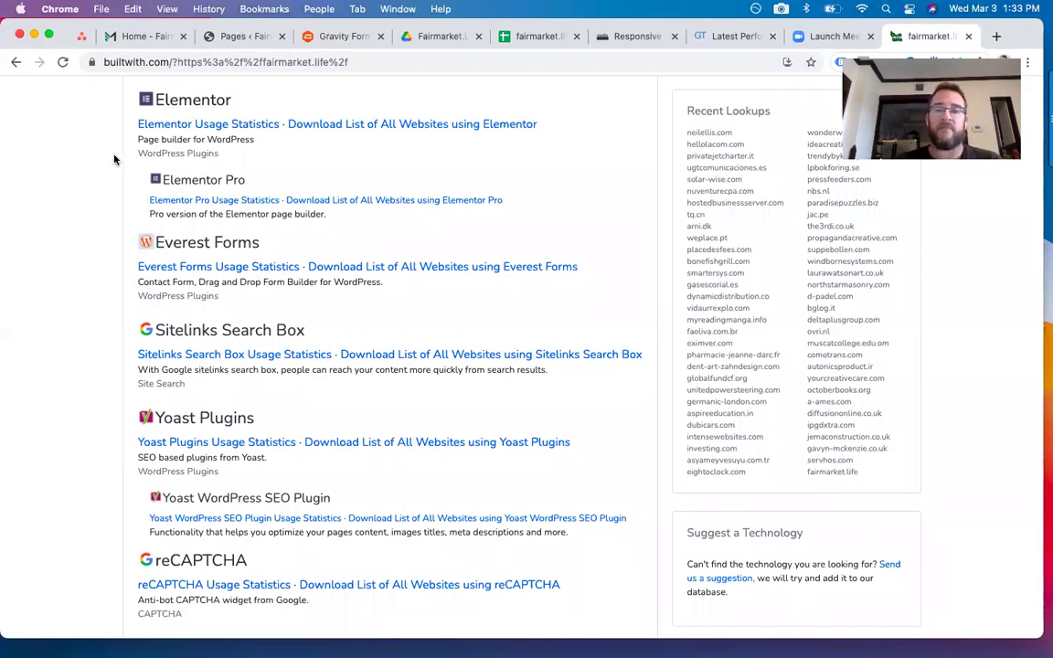
{"action": "scroll", "coordinate": [114, 159], "scroll_direction": "down", "scroll_amount": 1}
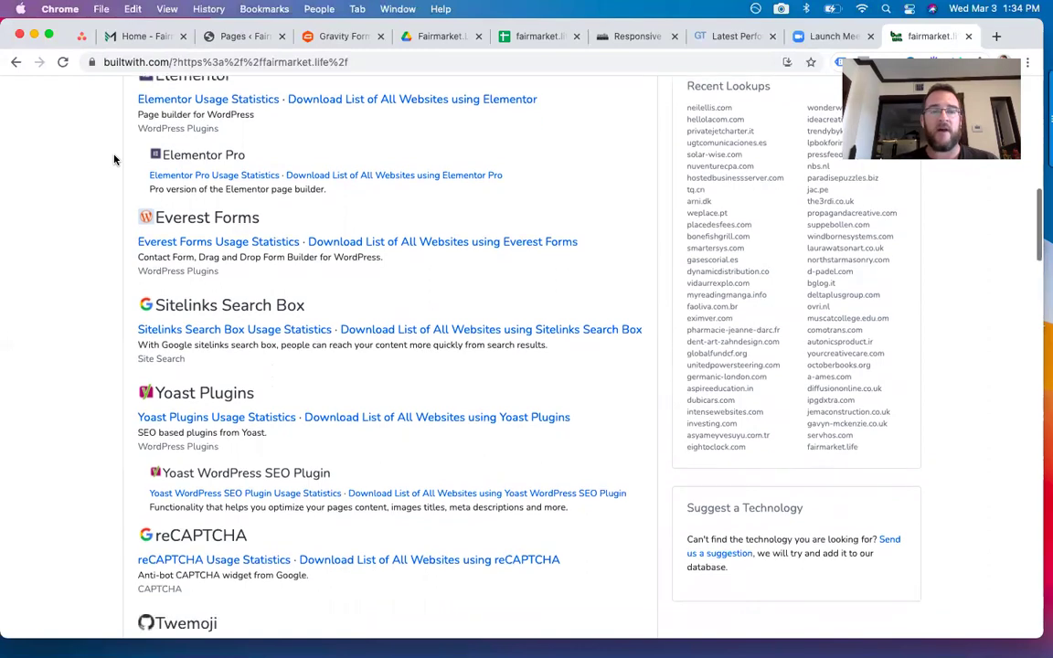
{"action": "scroll", "coordinate": [115, 160], "scroll_direction": "down", "scroll_amount": 3}
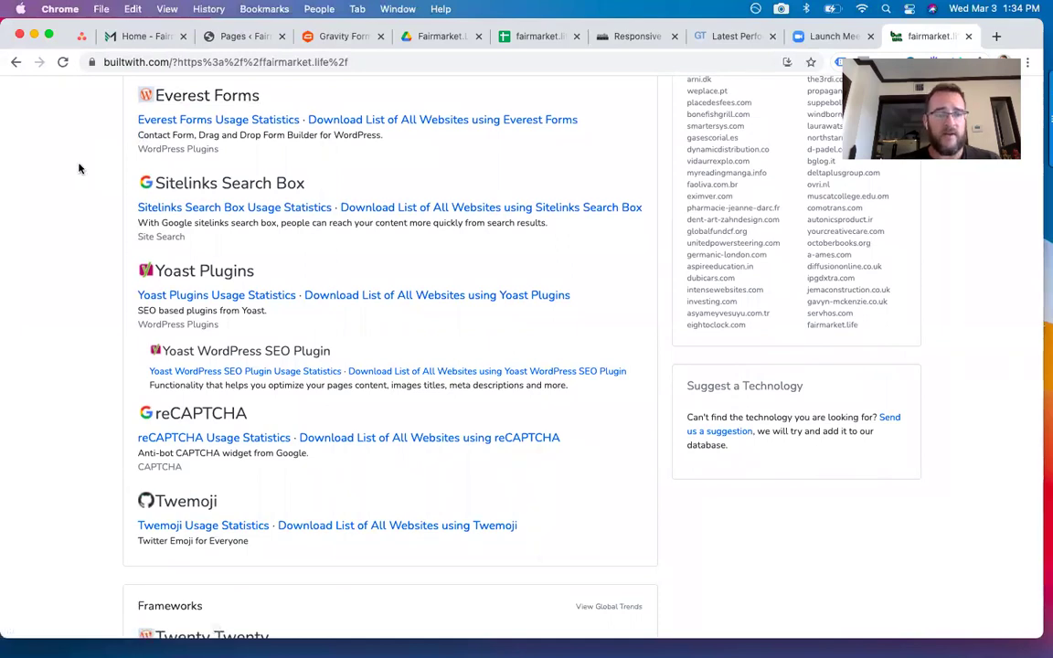
{"action": "scroll", "coordinate": [92, 165], "scroll_direction": "down", "scroll_amount": 3}
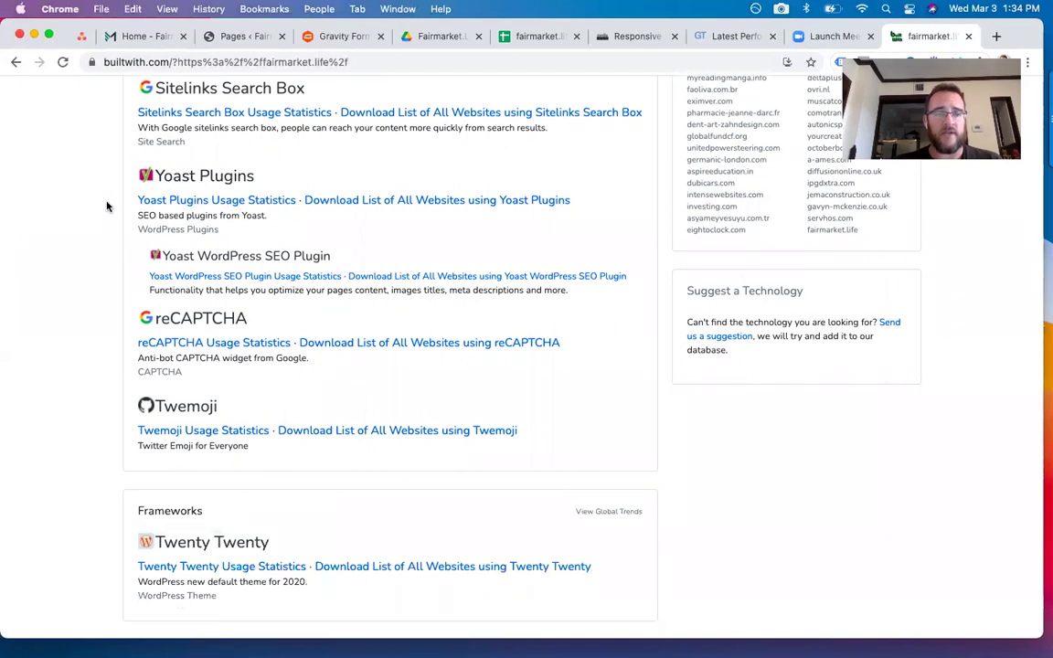
{"action": "scroll", "coordinate": [106, 207], "scroll_direction": "down", "scroll_amount": 3}
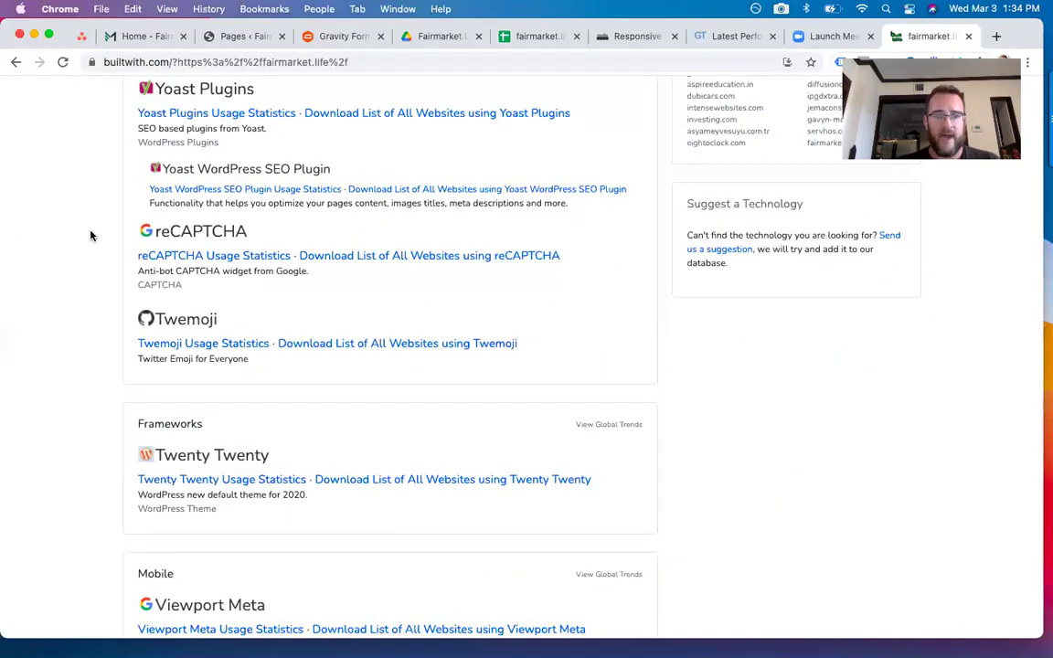
{"action": "scroll", "coordinate": [103, 261], "scroll_direction": "down", "scroll_amount": 8}
{"action": "scroll", "coordinate": [105, 263], "scroll_direction": "down", "scroll_amount": 3}
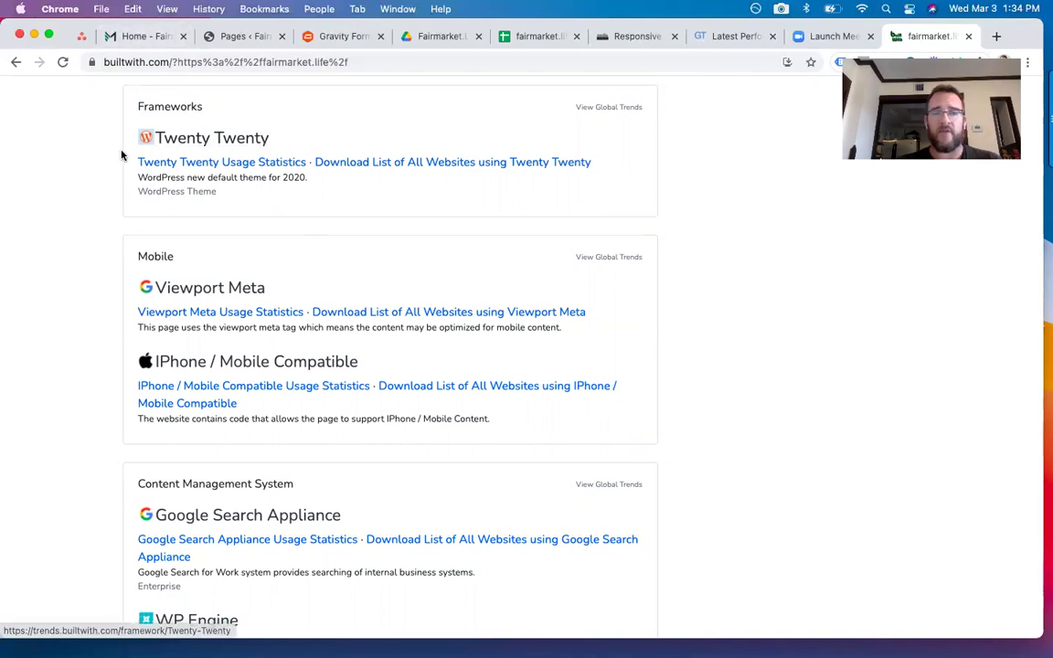
Review the CMS and JavaScript sections of the fairmarket.life profile.
{"action": "scroll", "coordinate": [121, 156], "scroll_direction": "down", "scroll_amount": 5}
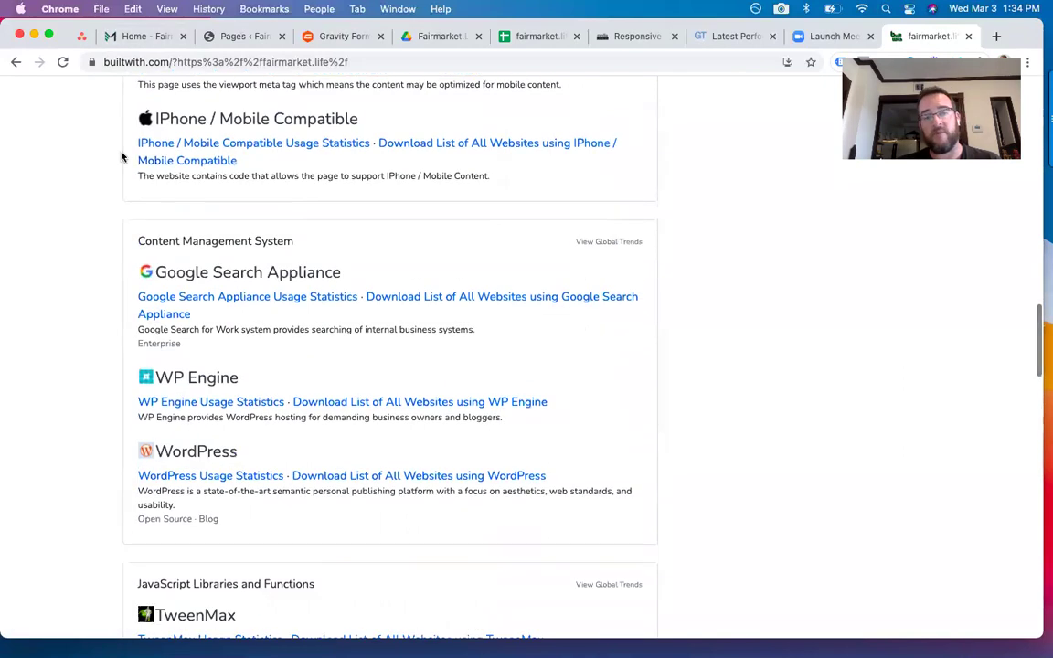
{"action": "scroll", "coordinate": [121, 155], "scroll_direction": "down", "scroll_amount": 4}
{"action": "scroll", "coordinate": [122, 155], "scroll_direction": "up", "scroll_amount": 1}
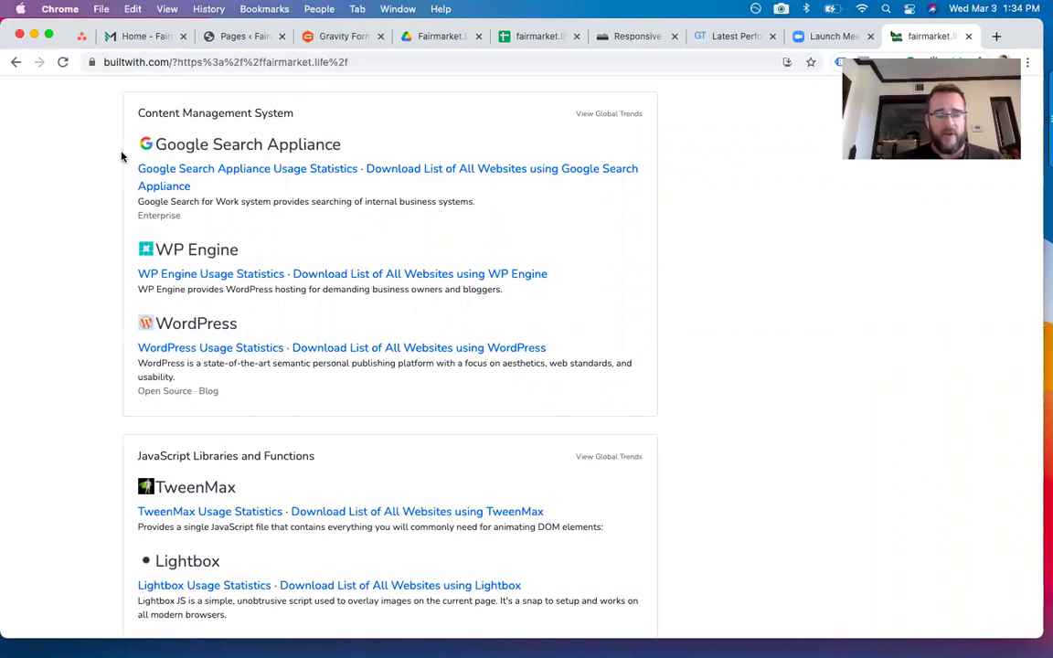
{"action": "scroll", "coordinate": [123, 156], "scroll_direction": "down", "scroll_amount": 1}
{"action": "scroll", "coordinate": [123, 156], "scroll_direction": "up", "scroll_amount": 1}
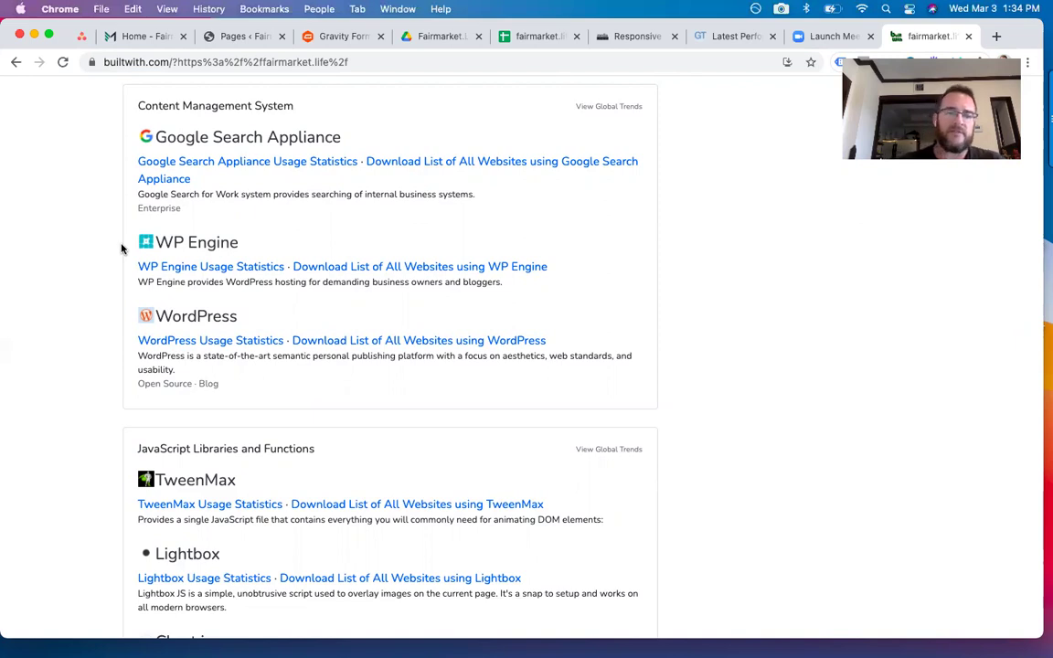
{"action": "scroll", "coordinate": [122, 248], "scroll_direction": "down", "scroll_amount": 5}
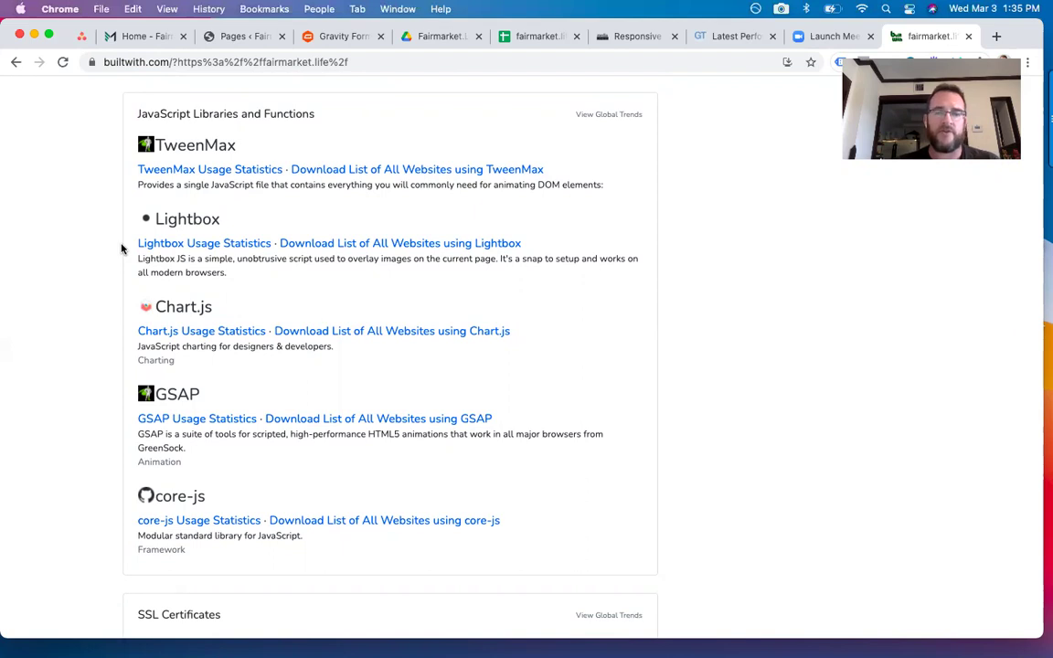
{"action": "scroll", "coordinate": [122, 248], "scroll_direction": "up", "scroll_amount": 7}
Review the SSL, hosting, DNS, web server and syndication sections, then return to the Fairmarket tab.
{"action": "scroll", "coordinate": [110, 256], "scroll_direction": "down", "scroll_amount": 3}
{"action": "scroll", "coordinate": [101, 261], "scroll_direction": "down", "scroll_amount": 5}
{"action": "scroll", "coordinate": [118, 263], "scroll_direction": "down", "scroll_amount": 2}
{"action": "scroll", "coordinate": [118, 263], "scroll_direction": "down", "scroll_amount": 5}
{"action": "scroll", "coordinate": [118, 263], "scroll_direction": "down", "scroll_amount": 4}
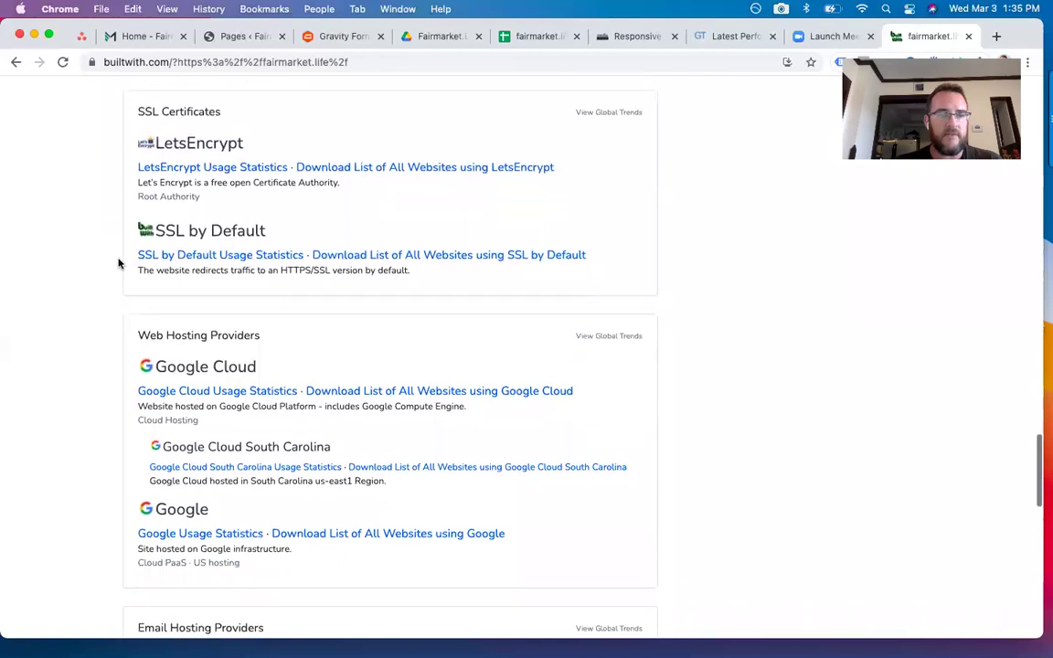
{"action": "scroll", "coordinate": [117, 263], "scroll_direction": "down", "scroll_amount": 5}
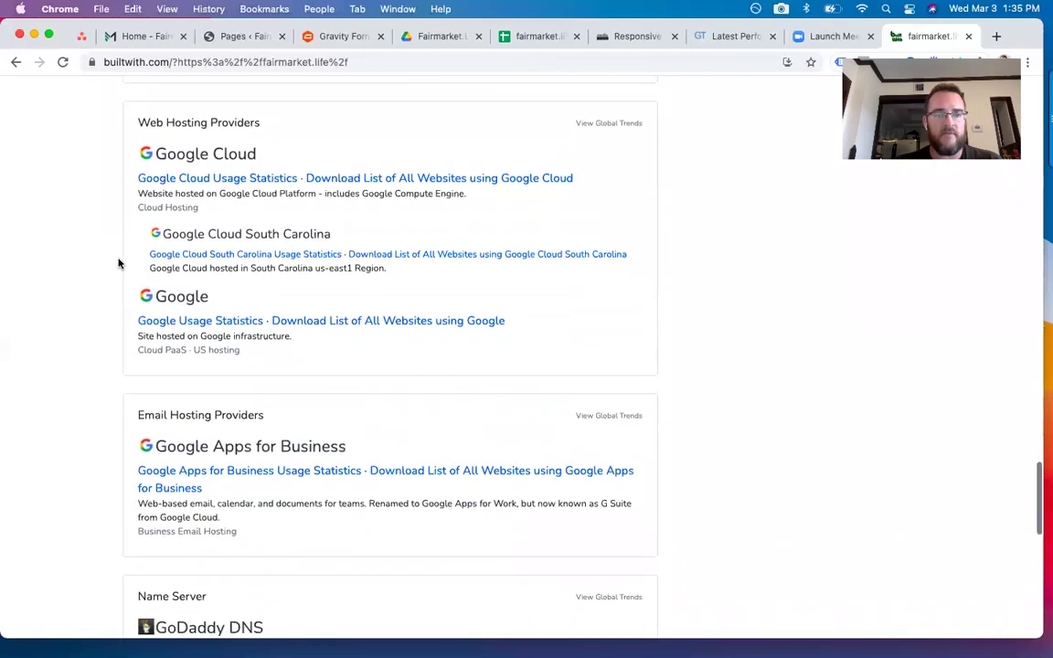
{"action": "scroll", "coordinate": [118, 263], "scroll_direction": "down", "scroll_amount": 1}
{"action": "scroll", "coordinate": [118, 263], "scroll_direction": "down", "scroll_amount": 5}
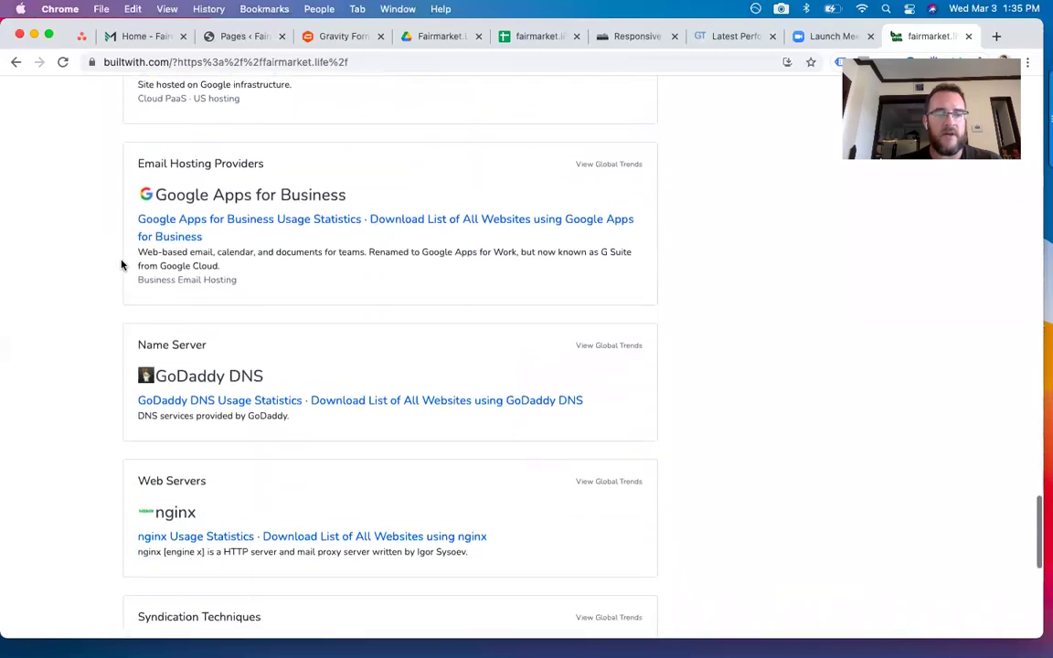
{"action": "scroll", "coordinate": [121, 244], "scroll_direction": "down", "scroll_amount": 8}
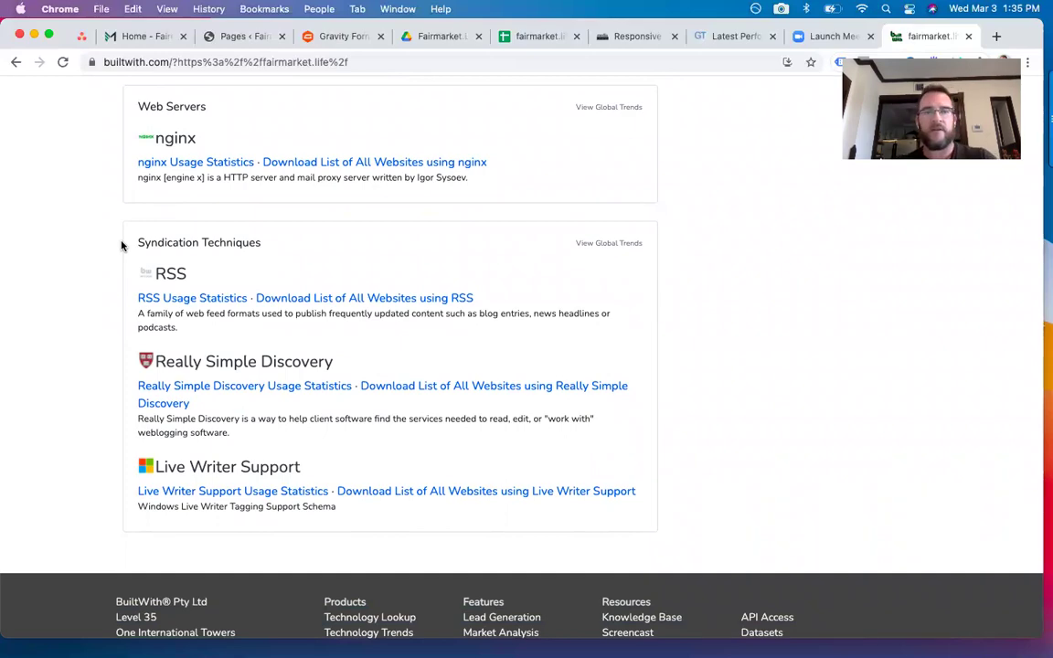
{"action": "scroll", "coordinate": [122, 244], "scroll_direction": "up", "scroll_amount": 20}
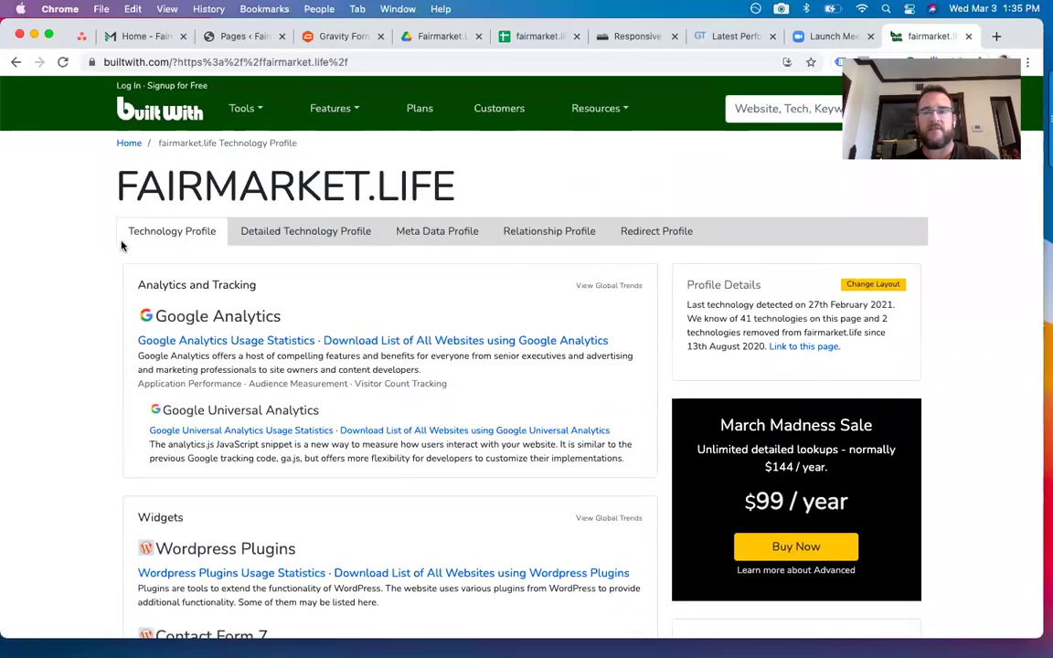
{"action": "left_click", "coordinate": [144, 39]}
Go from the WordPress admin dashboard to Appearance > Themes, showing Twenty Twenty active.
{"action": "left_click", "coordinate": [102, 90]}
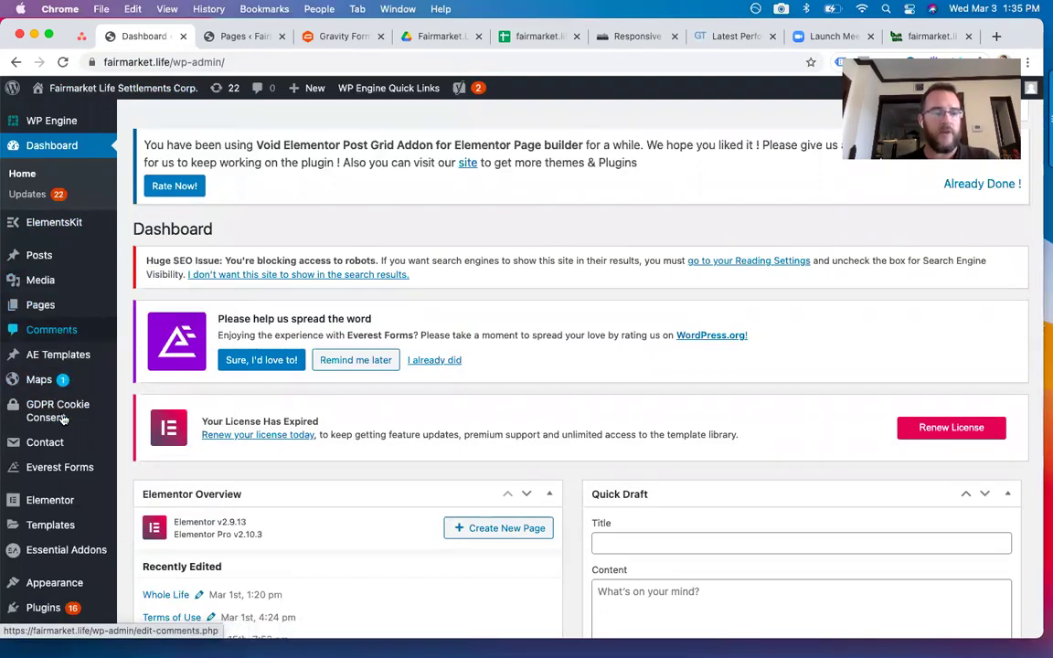
{"action": "scroll", "coordinate": [62, 402], "scroll_direction": "down", "scroll_amount": 3}
{"action": "mouse_move", "coordinate": [52, 443]}
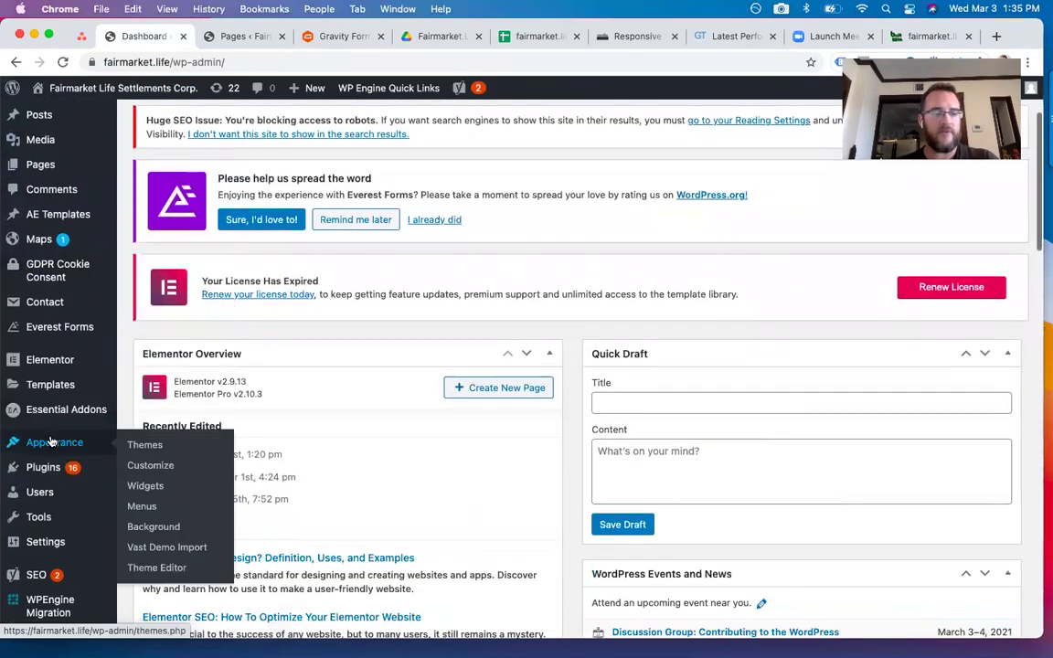
{"action": "left_click", "coordinate": [162, 446]}
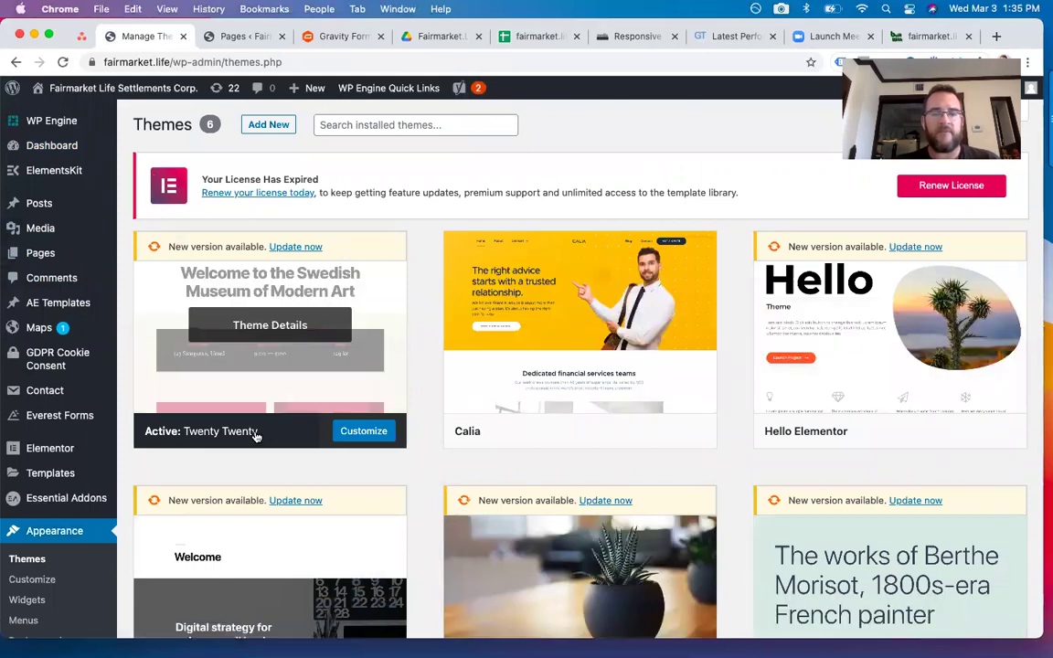
{"action": "mouse_move", "coordinate": [615, 295]}
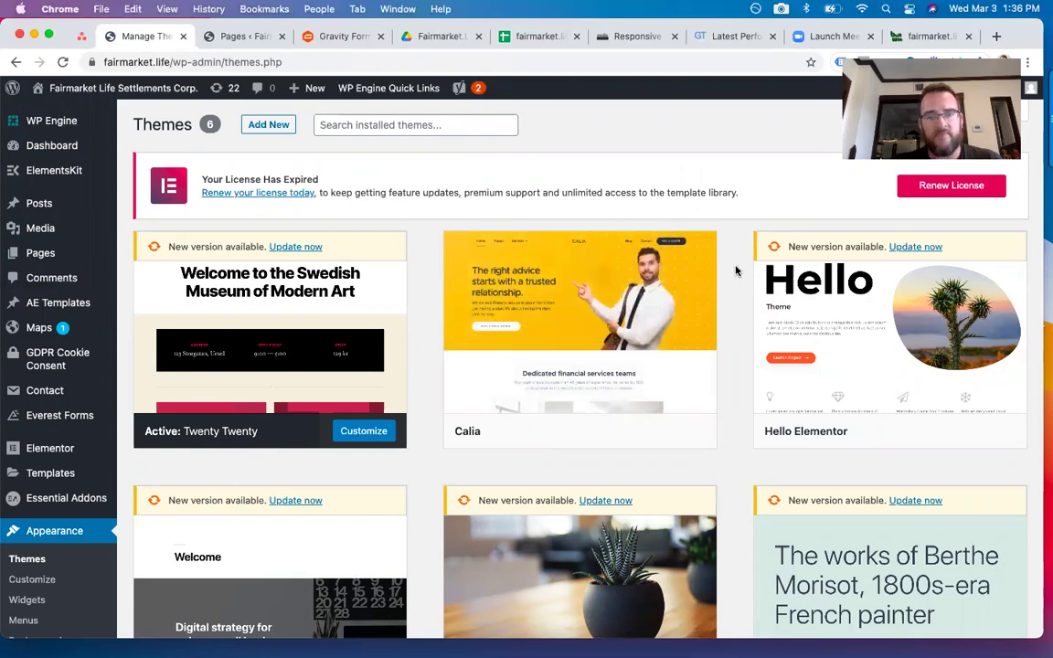
{"action": "scroll", "coordinate": [736, 270], "scroll_direction": "down", "scroll_amount": 3}
{"action": "mouse_move", "coordinate": [629, 202]}
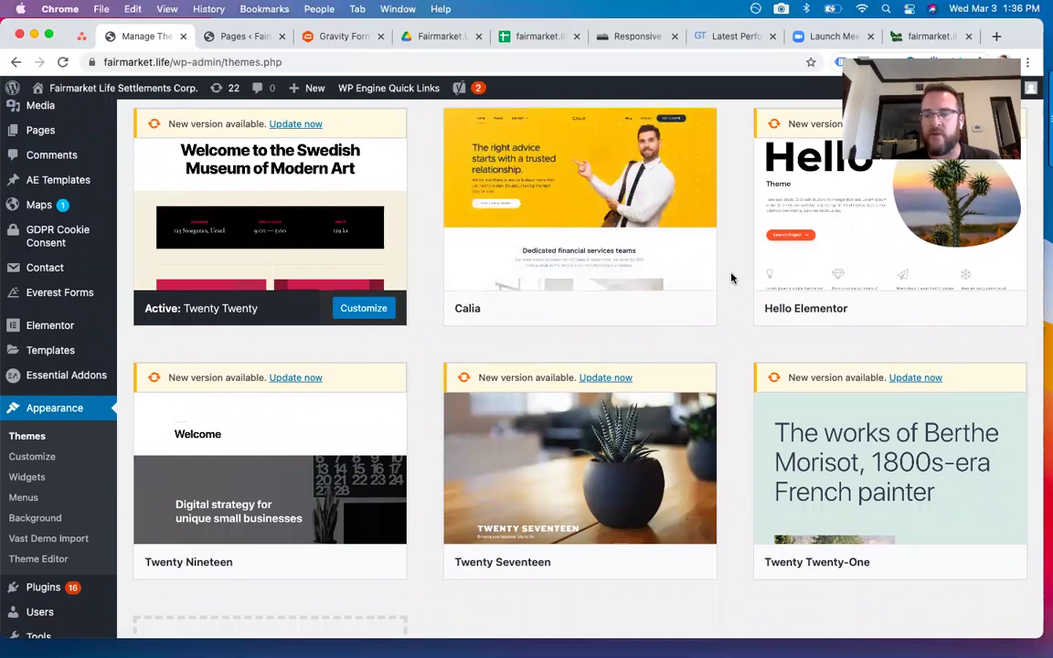
{"action": "scroll", "coordinate": [731, 278], "scroll_direction": "up", "scroll_amount": 1}
{"action": "scroll", "coordinate": [731, 278], "scroll_direction": "down", "scroll_amount": 1}
{"action": "mouse_move", "coordinate": [820, 489]}
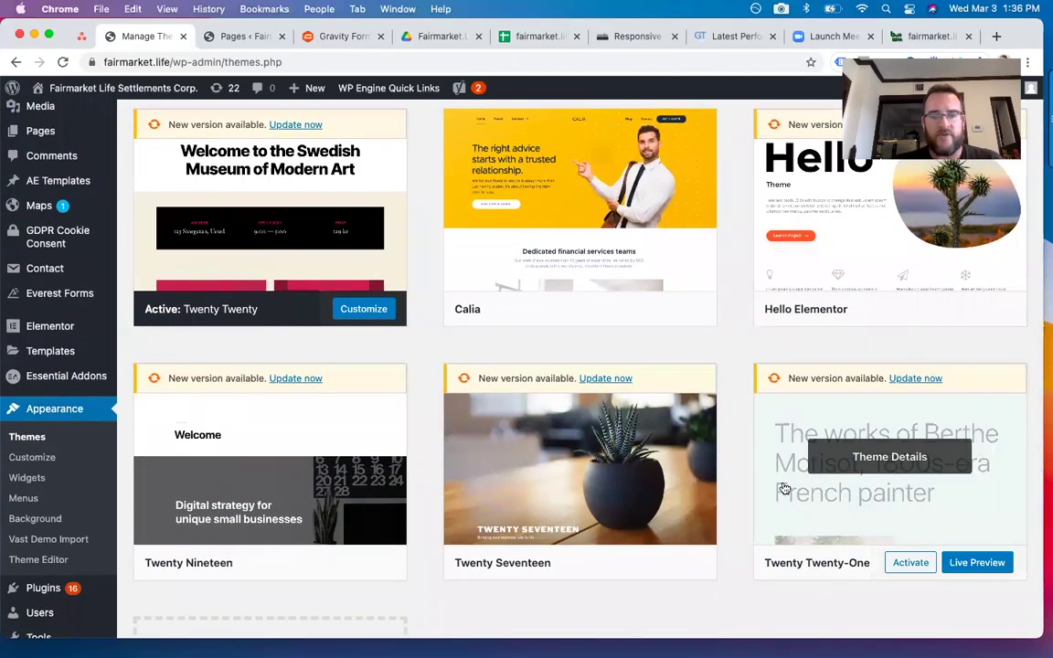
{"action": "scroll", "coordinate": [732, 466], "scroll_direction": "up", "scroll_amount": 2}
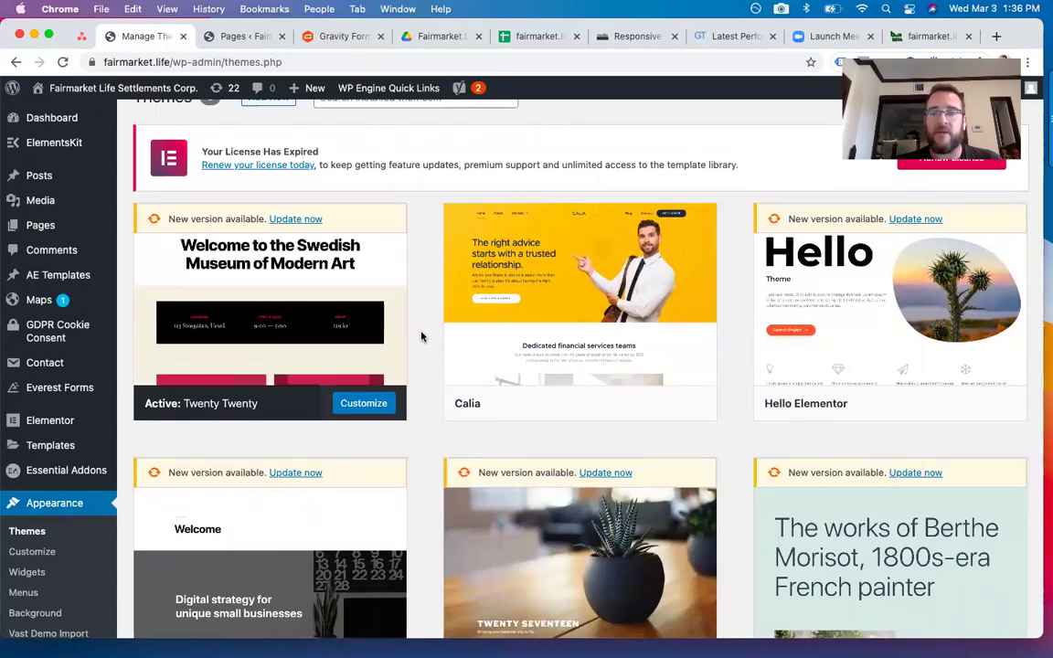
{"action": "mouse_move", "coordinate": [983, 288]}
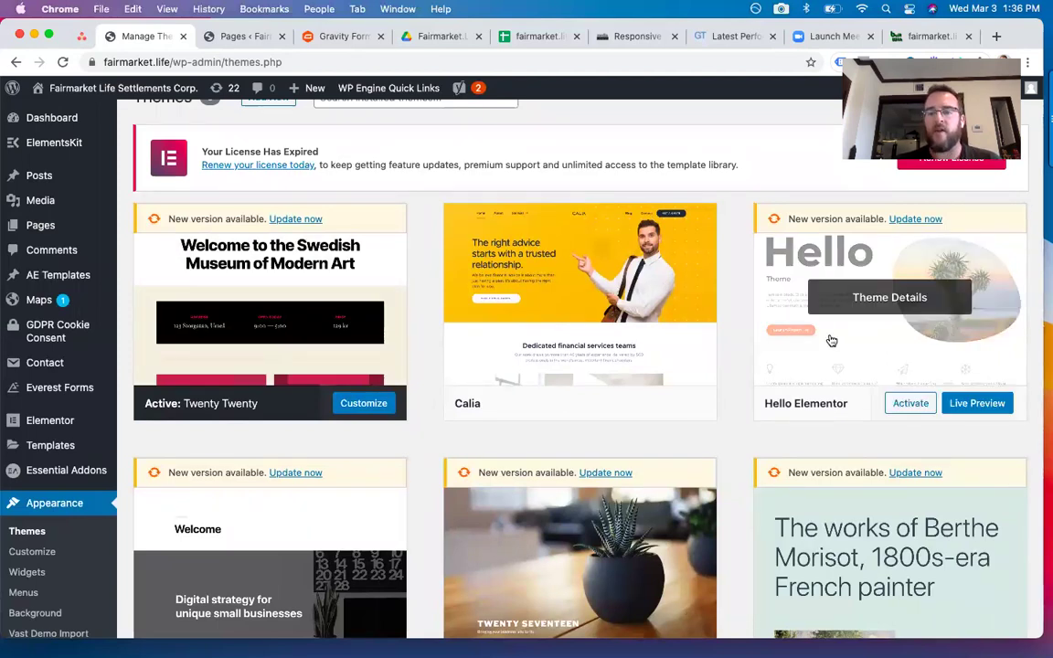